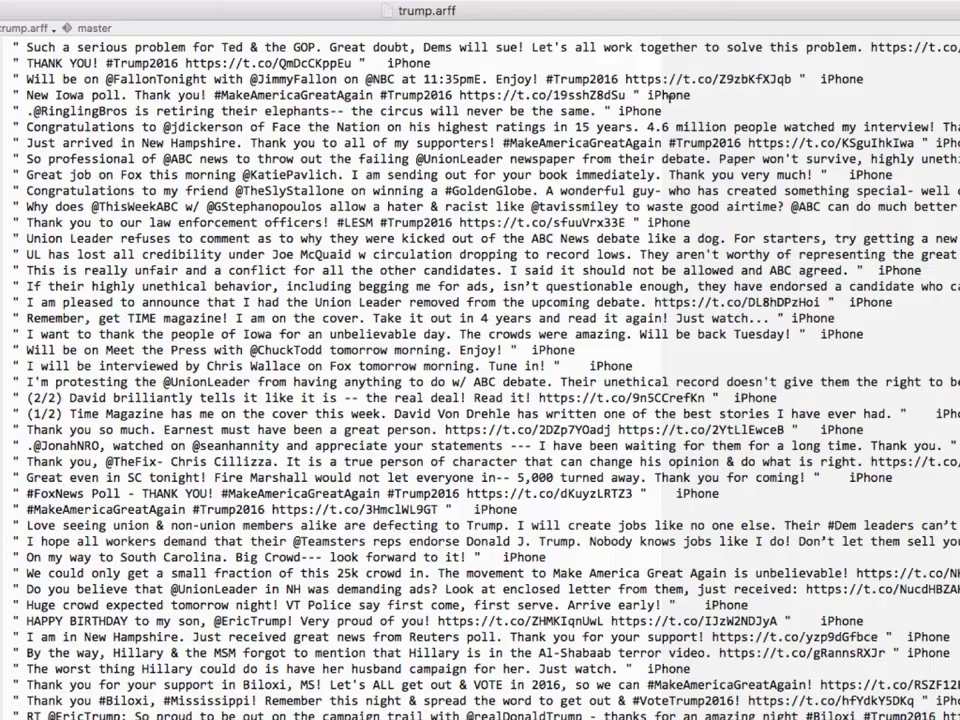
Step: Scroll to the February tweets and select the first tweet's quoted Super Bowl text, from the opening quote to 'AGAIN!'
scroll(670, 95, "right", 3)
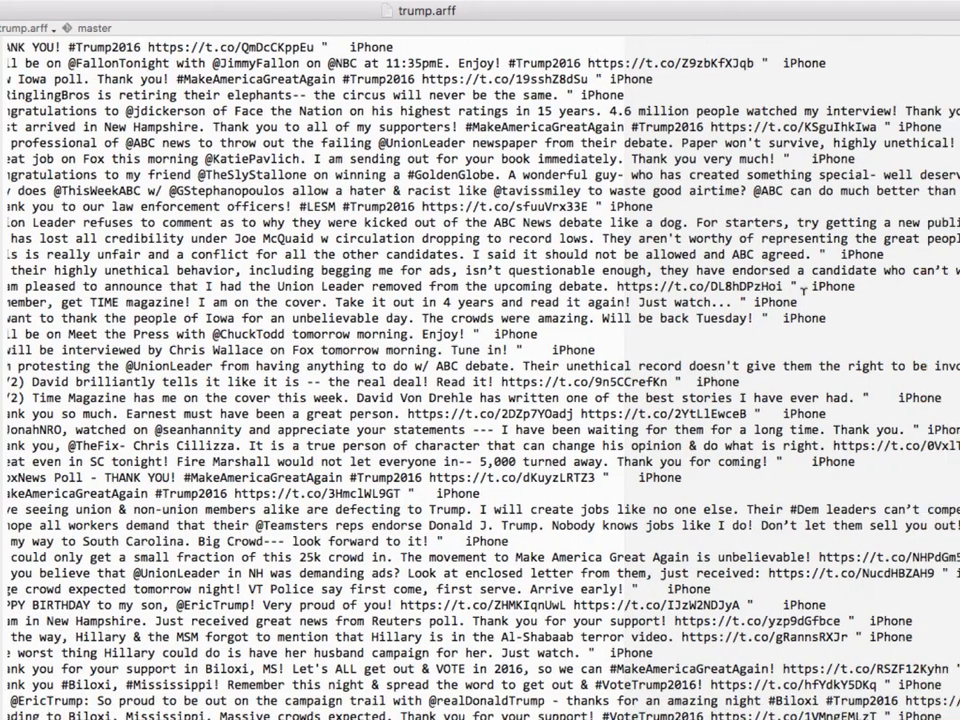
scroll(800, 288, "up", 2)
scroll(800, 288, "left", 3)
scroll(800, 288, "up", 15)
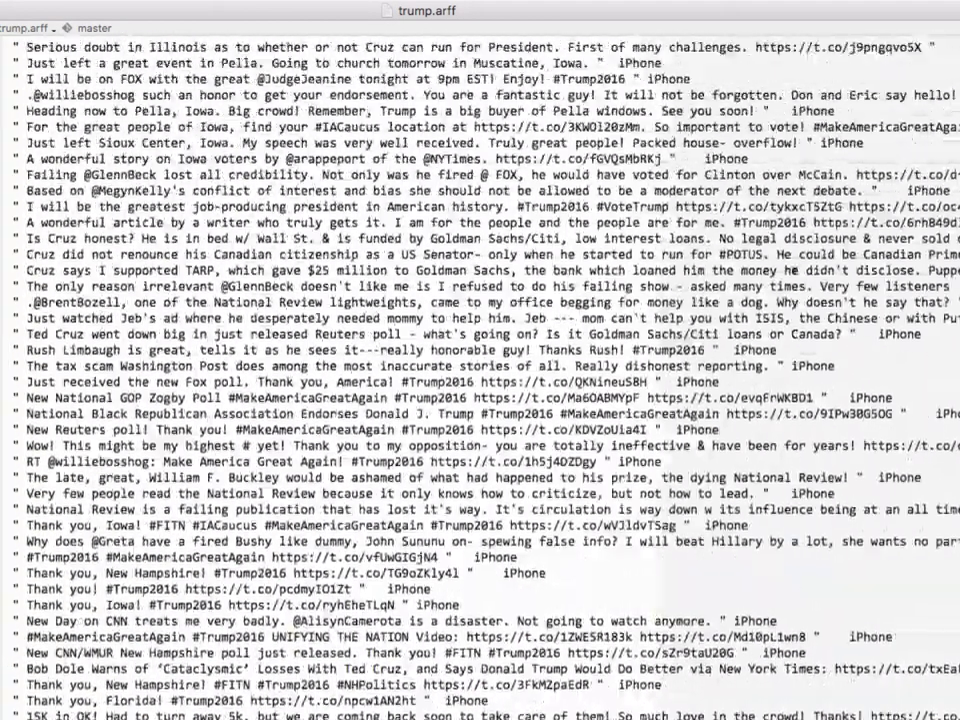
scroll(793, 270, "up", 12)
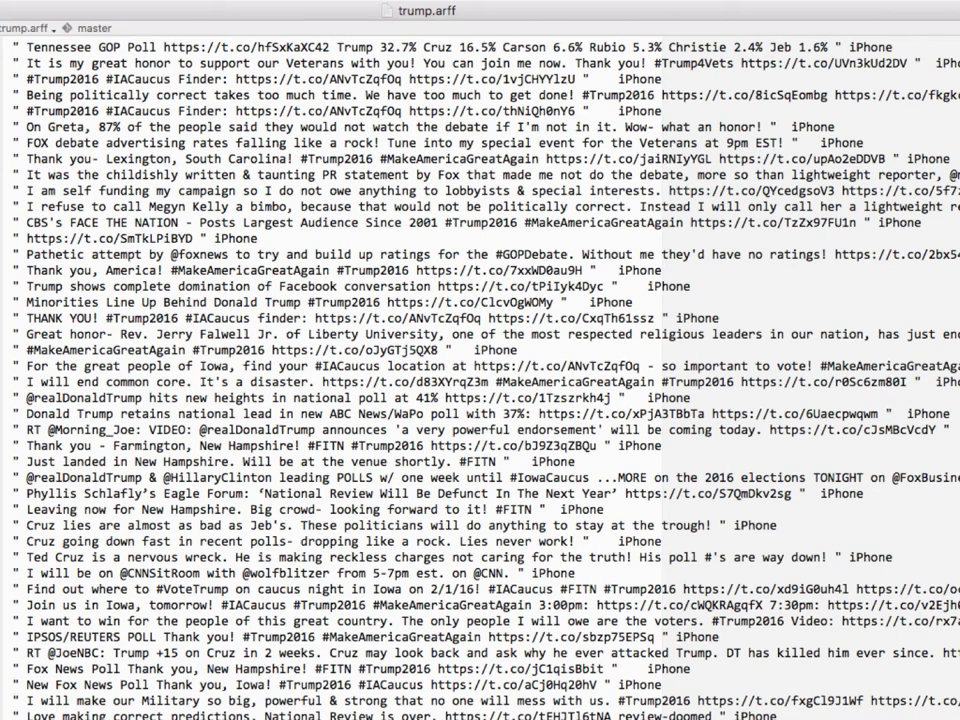
scroll(480, 380, "up", 20)
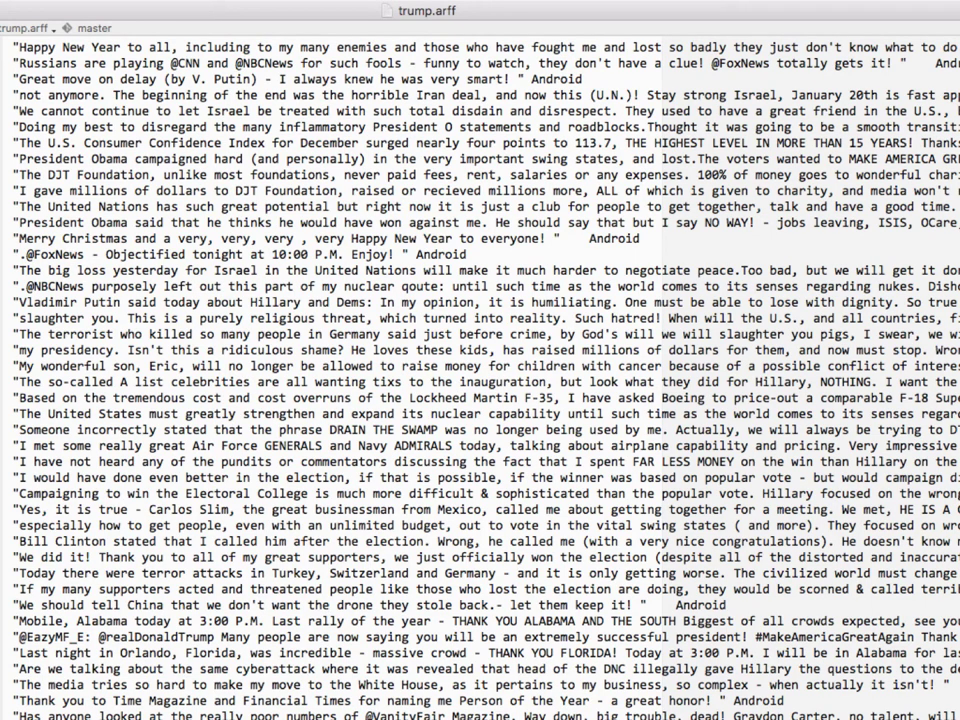
scroll(480, 380, "up", 20)
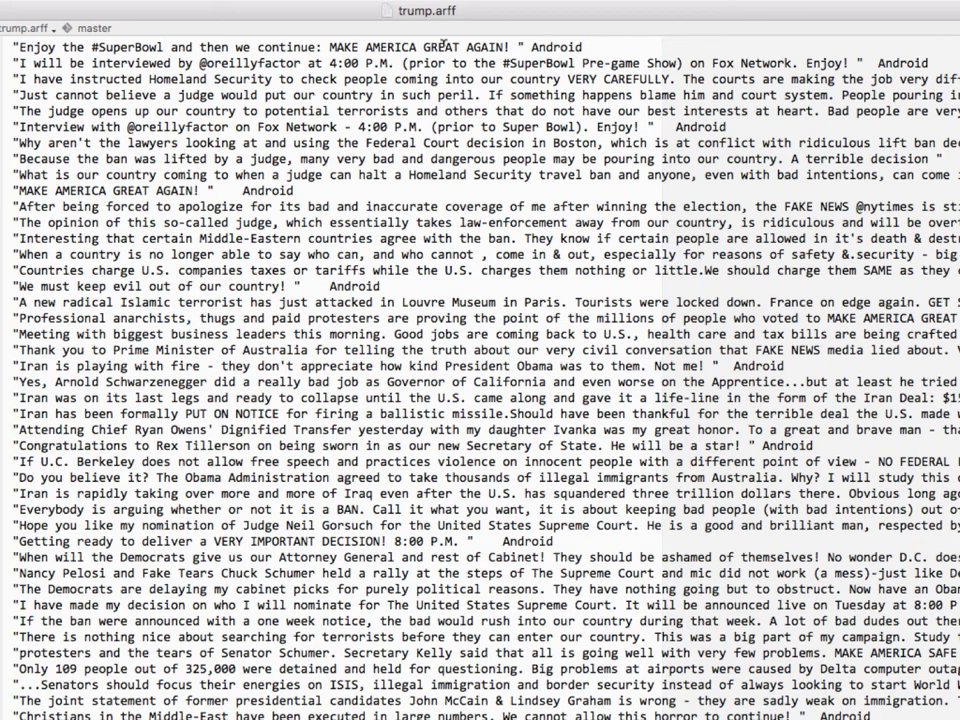
left_click(513, 46)
key("Delete")
left_click_drag(513, 46, 75, 24)
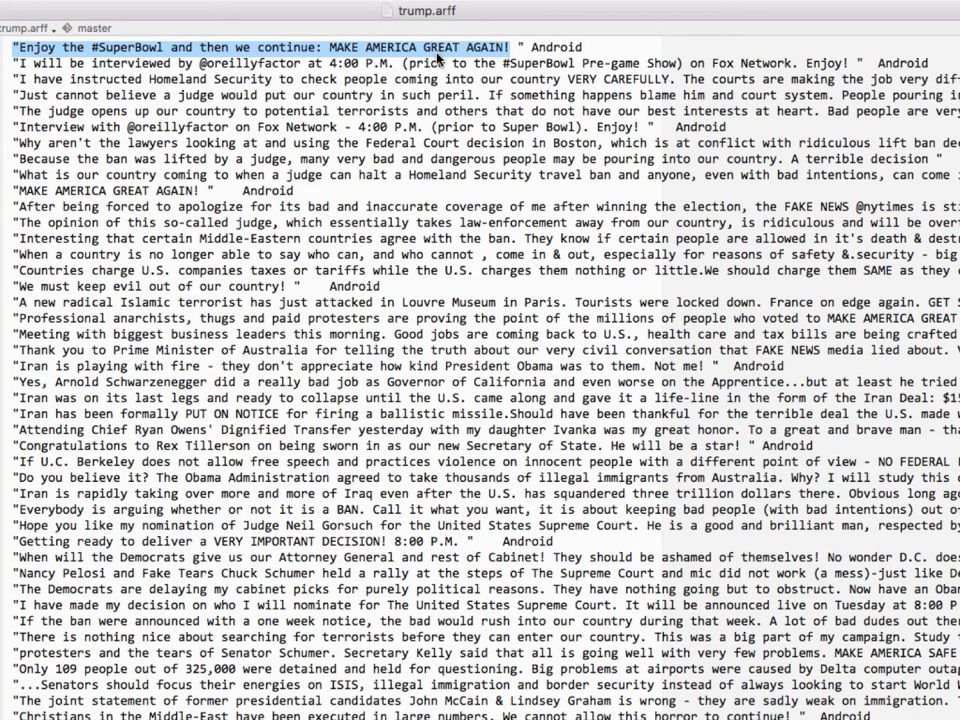
Step: Switch to Weka Explorer and open trump.arff: relation 'source', 4030 instances, tweet and class attributes
key("super+Tab")
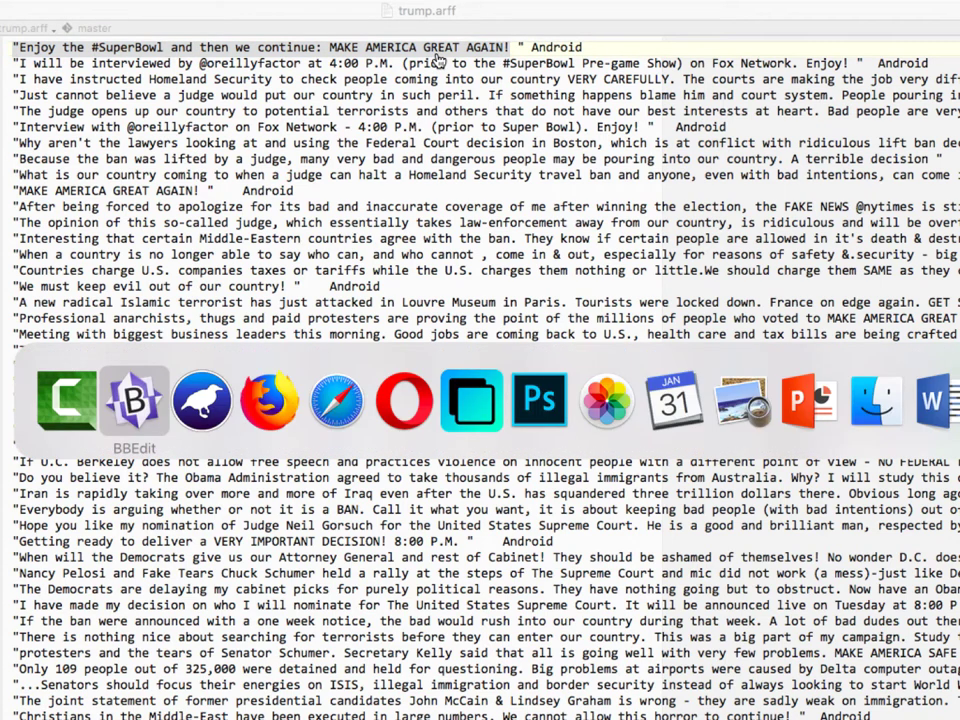
key("super+Tab")
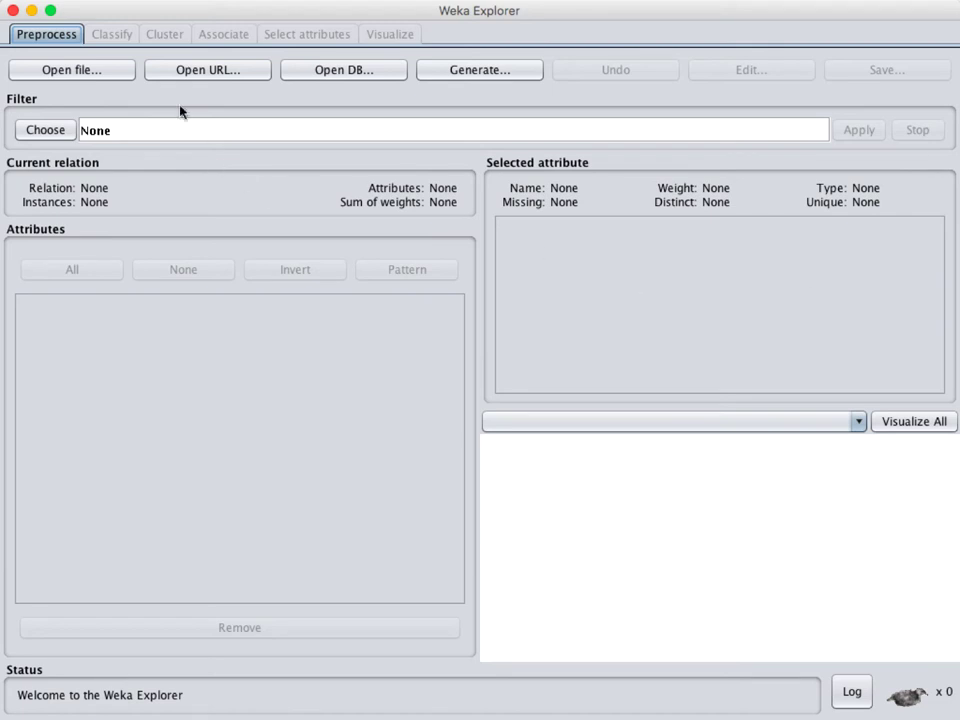
left_click(90, 72)
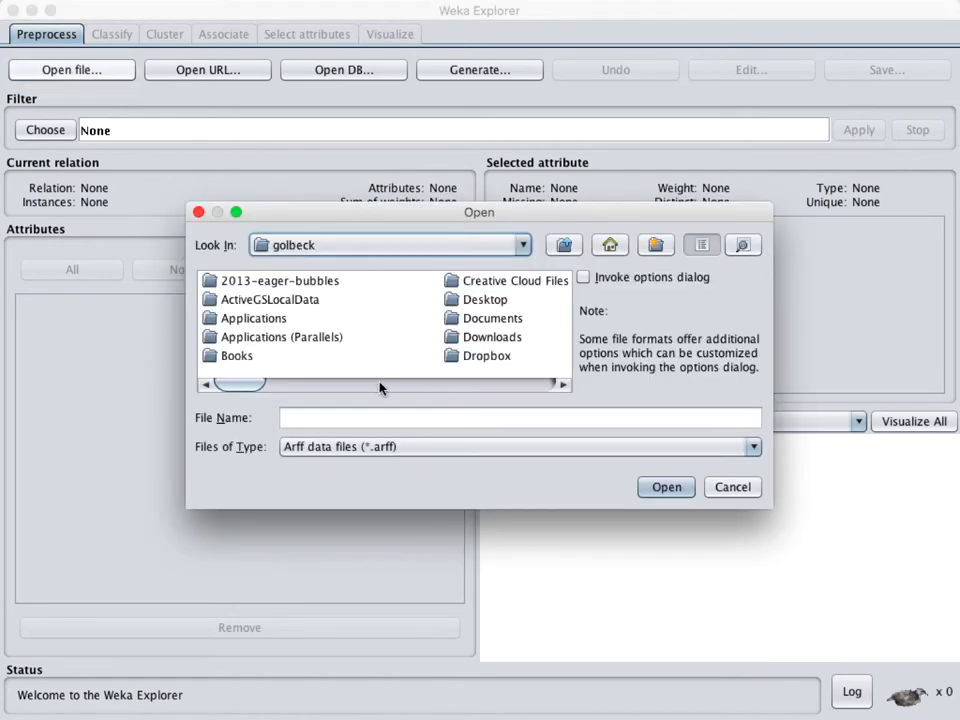
left_click_drag(240, 384, 606, 394)
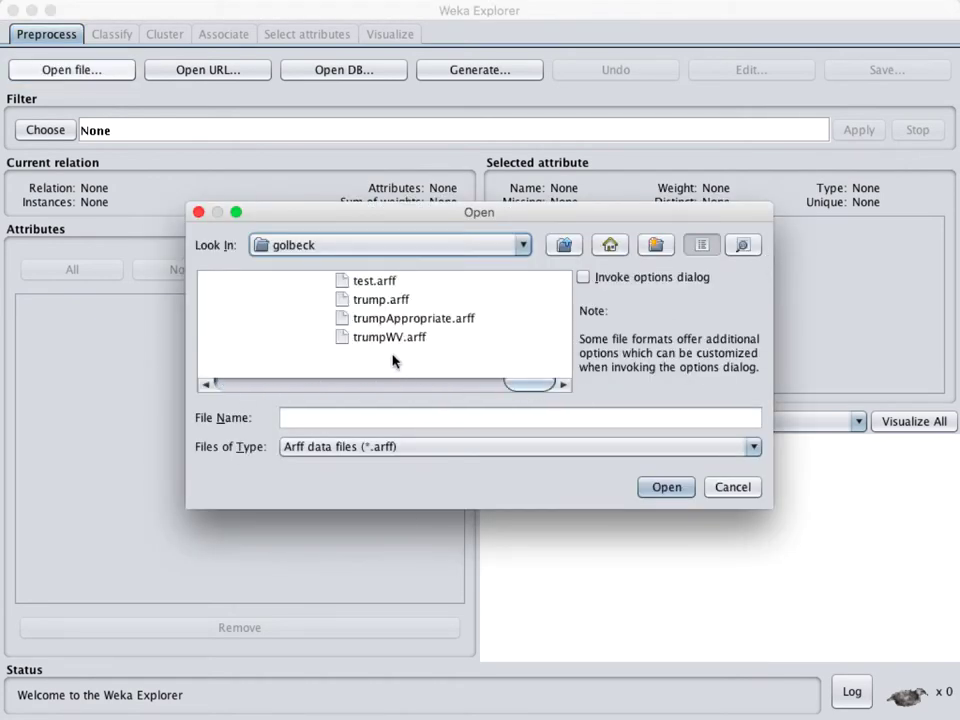
double_click(378, 301)
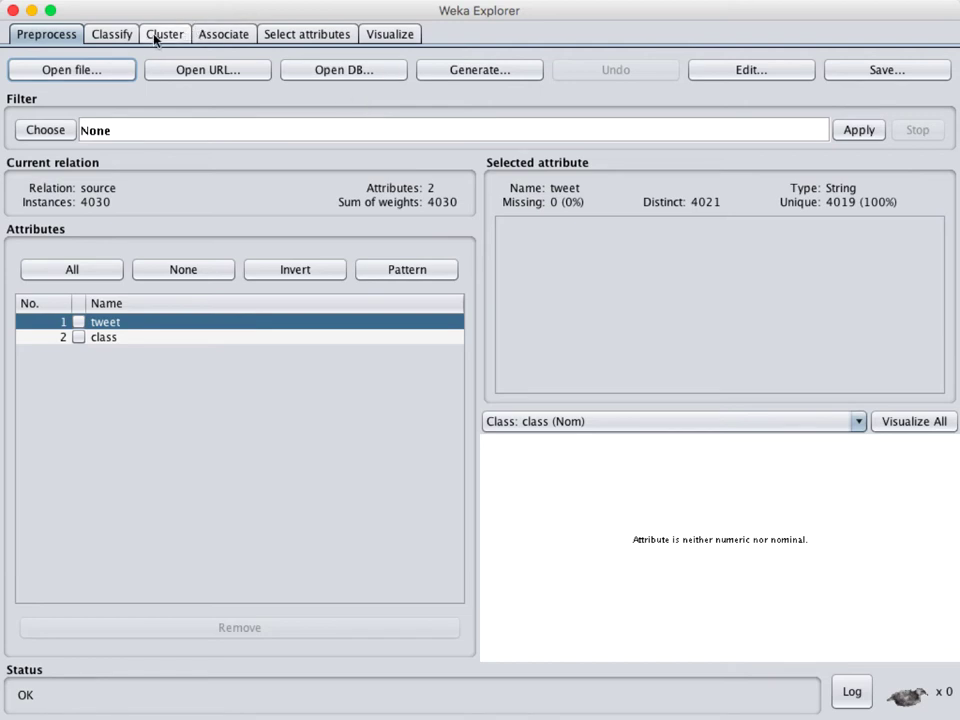
Step: On the Classify tab, show NaiveBayesMultinomialText in the classifier list, with its 83.5732% cross-validation accuracy
left_click(98, 36)
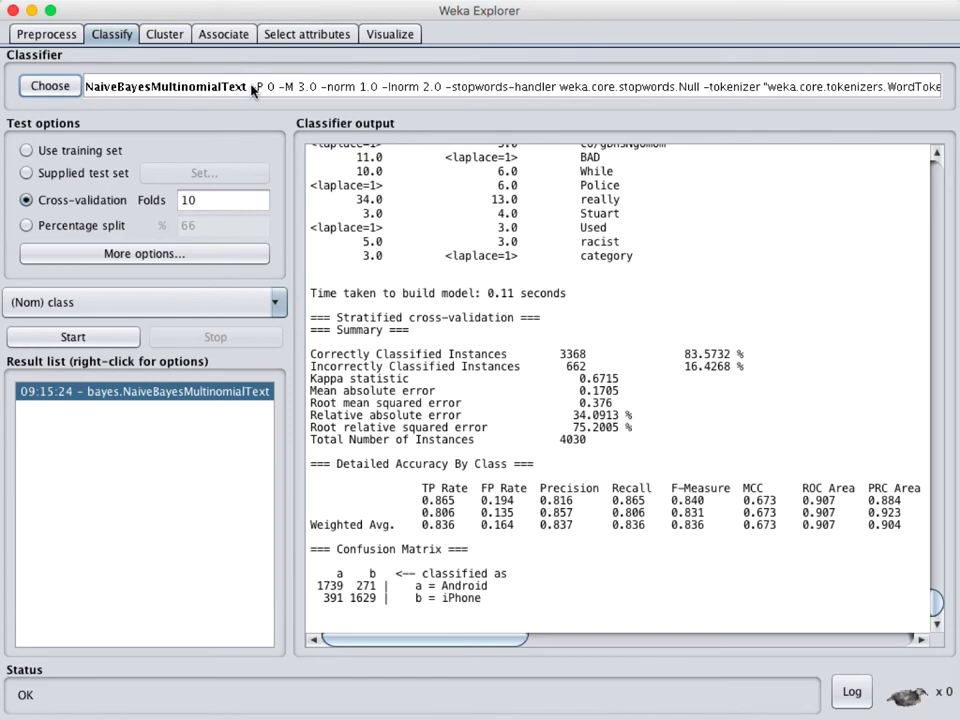
left_click(49, 86)
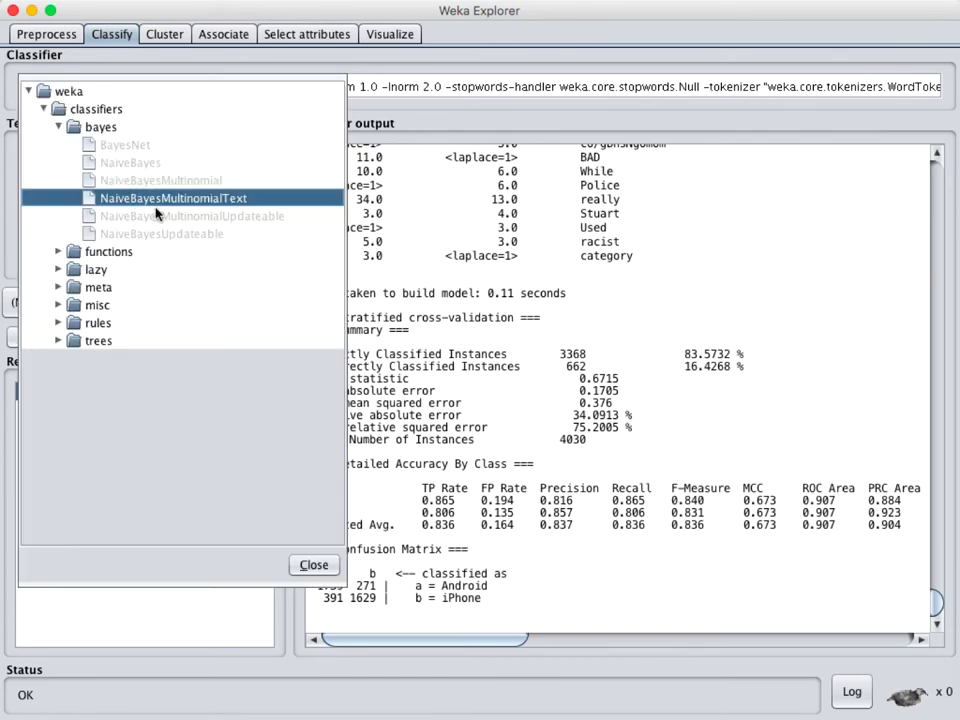
mouse_move(113, 197)
left_click(313, 566)
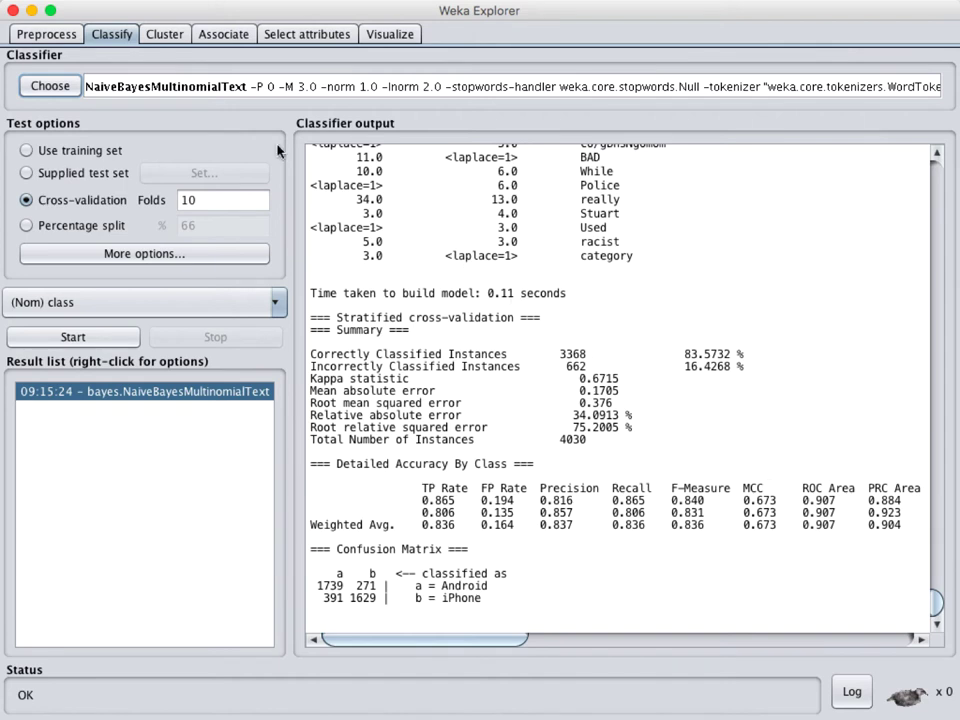
Step: Apply the unsupervised attribute filter StringToWordVector, turning the tweets into 1602 word attributes
left_click(65, 40)
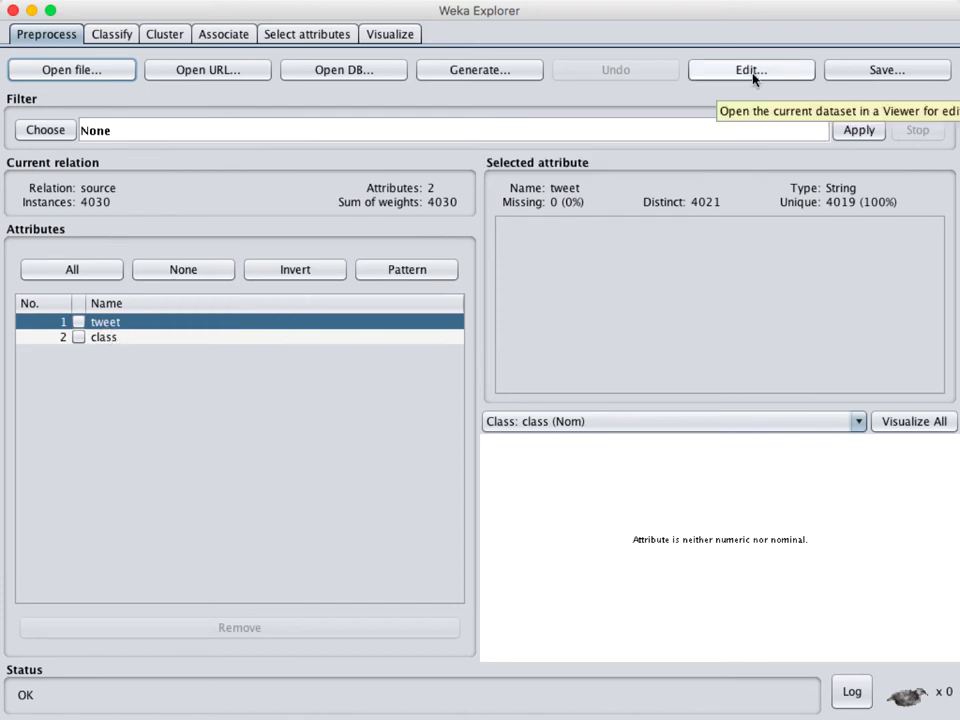
left_click(48, 133)
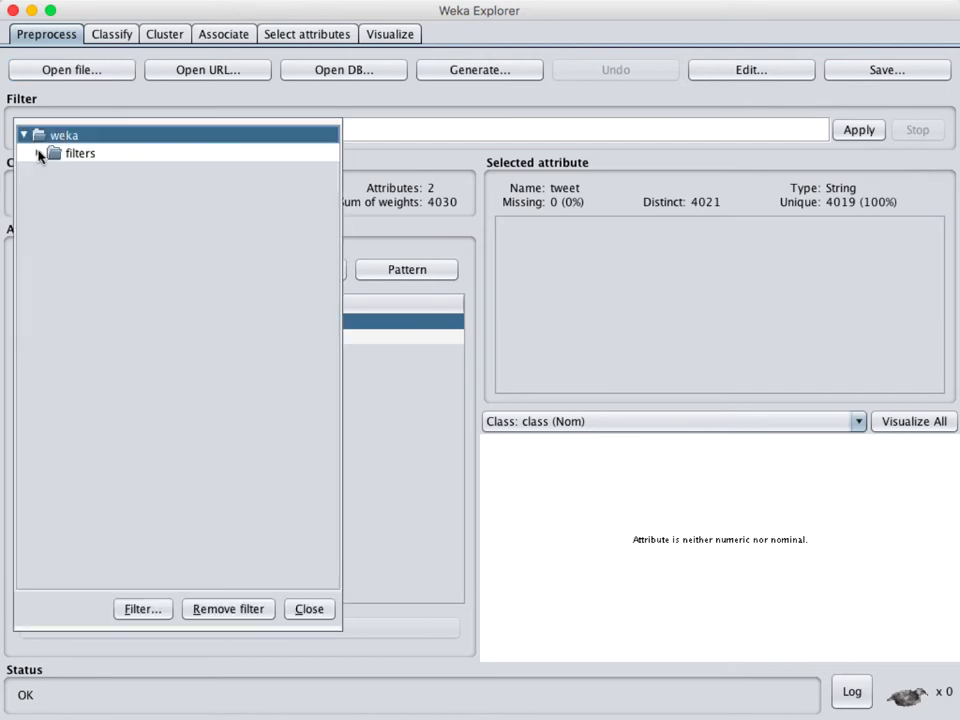
left_click(38, 153)
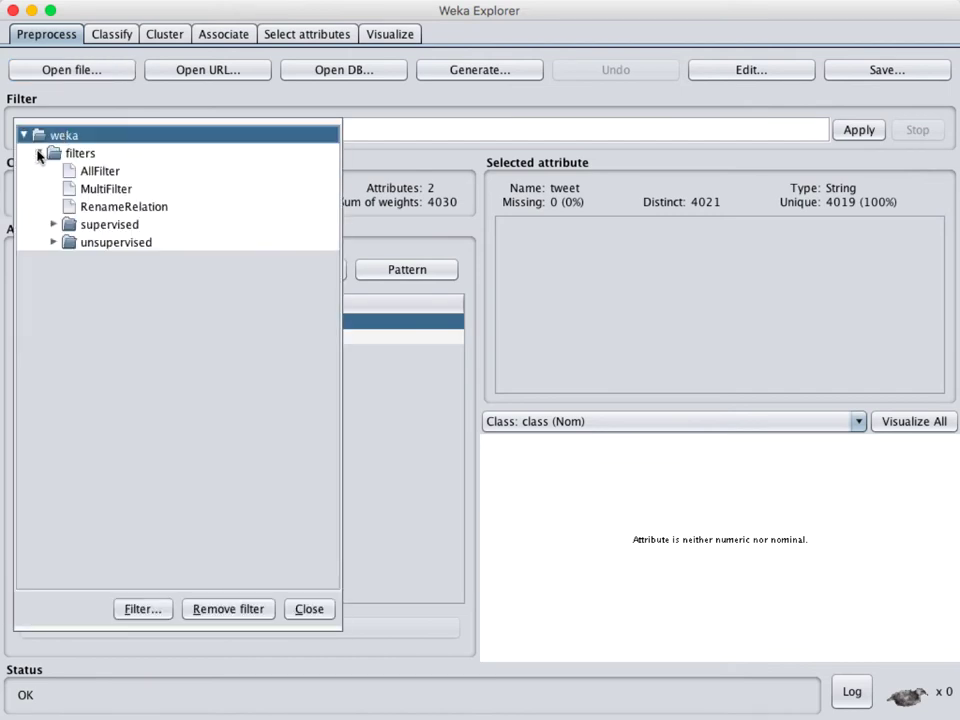
left_click(53, 244)
left_click(69, 262)
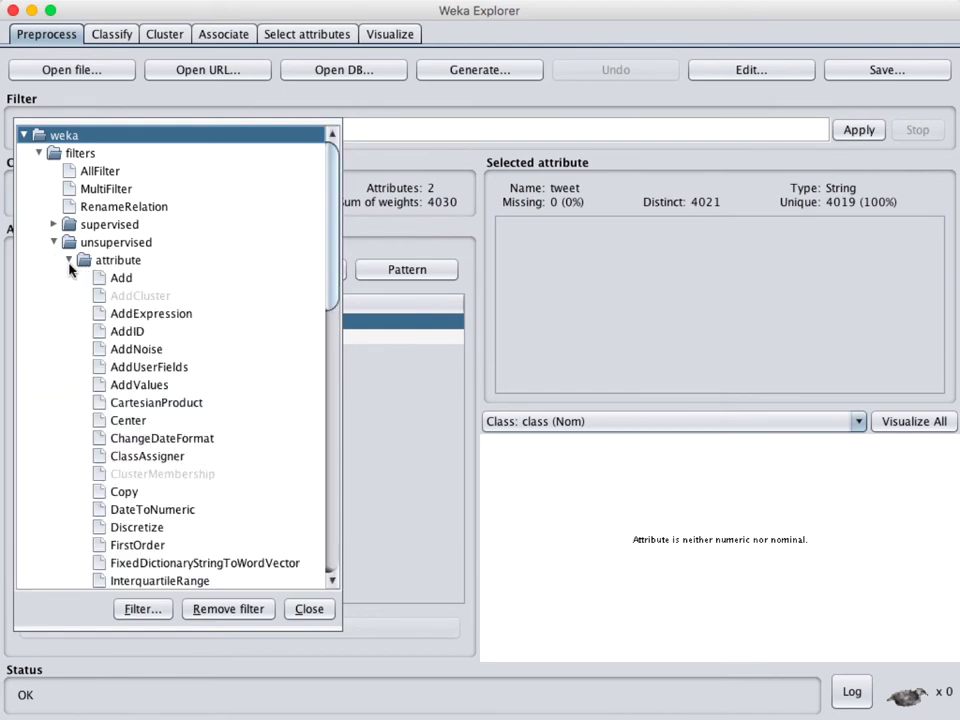
left_click_drag(332, 253, 328, 518)
left_click(205, 499)
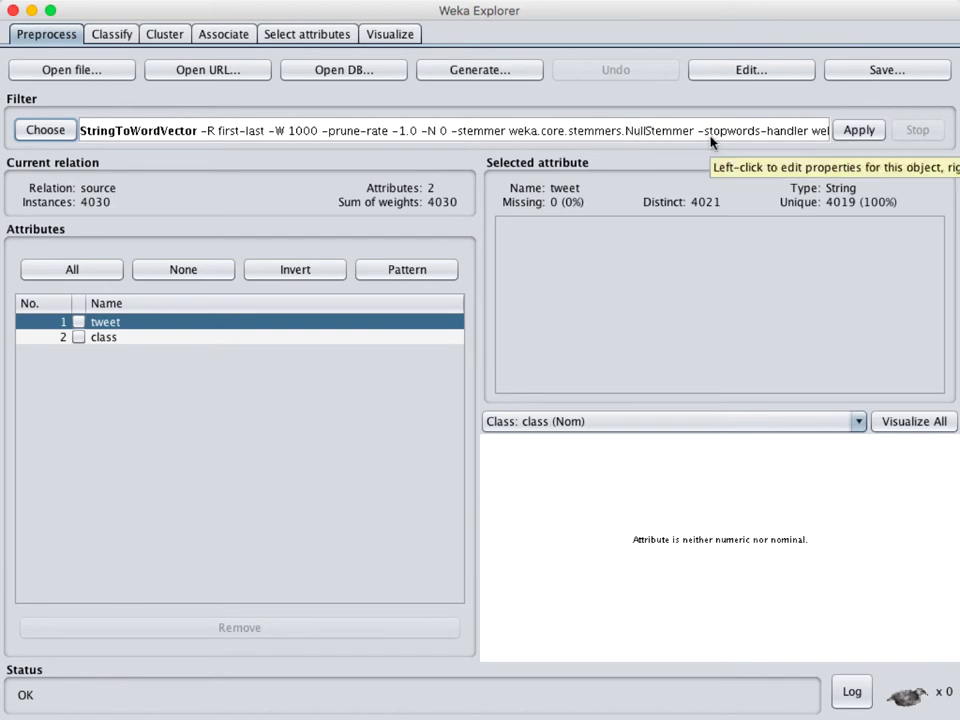
left_click(864, 131)
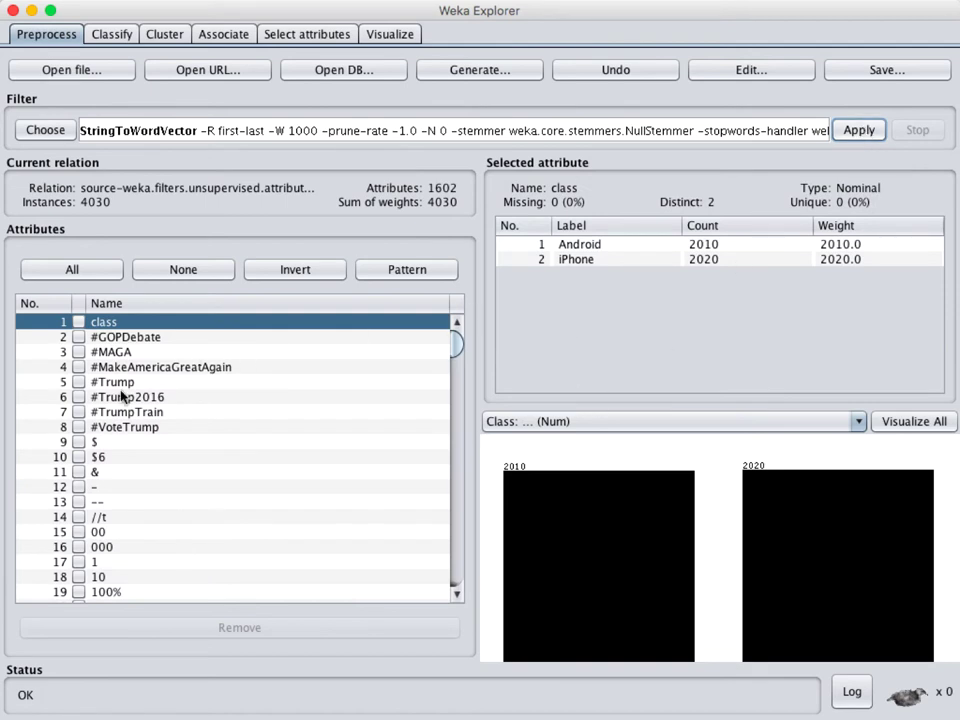
scroll(120, 397, "down", 1)
left_click_drag(454, 337, 455, 307)
Step: In the dataset viewer, widen the class column and make class the class attribute
left_click(778, 77)
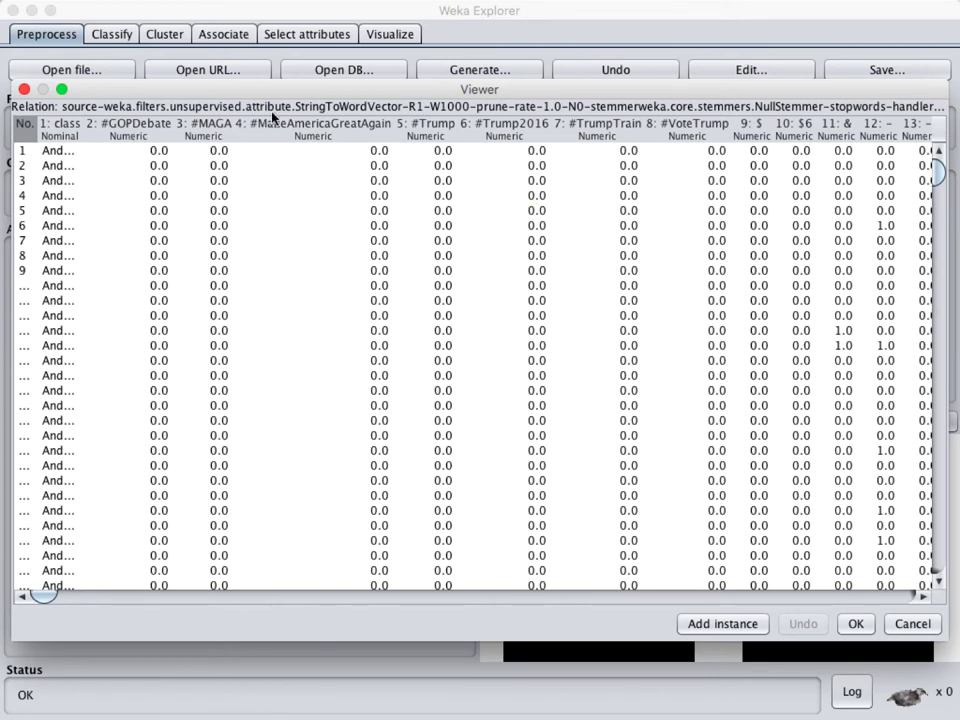
left_click_drag(80, 127, 160, 128)
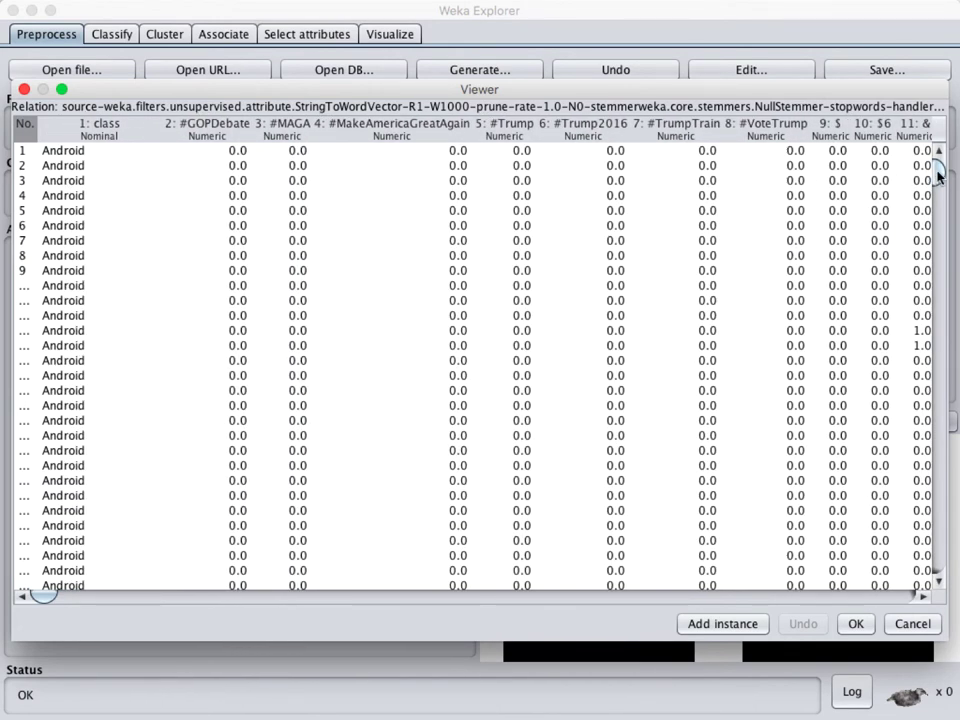
scroll(900, 178, "down", 3)
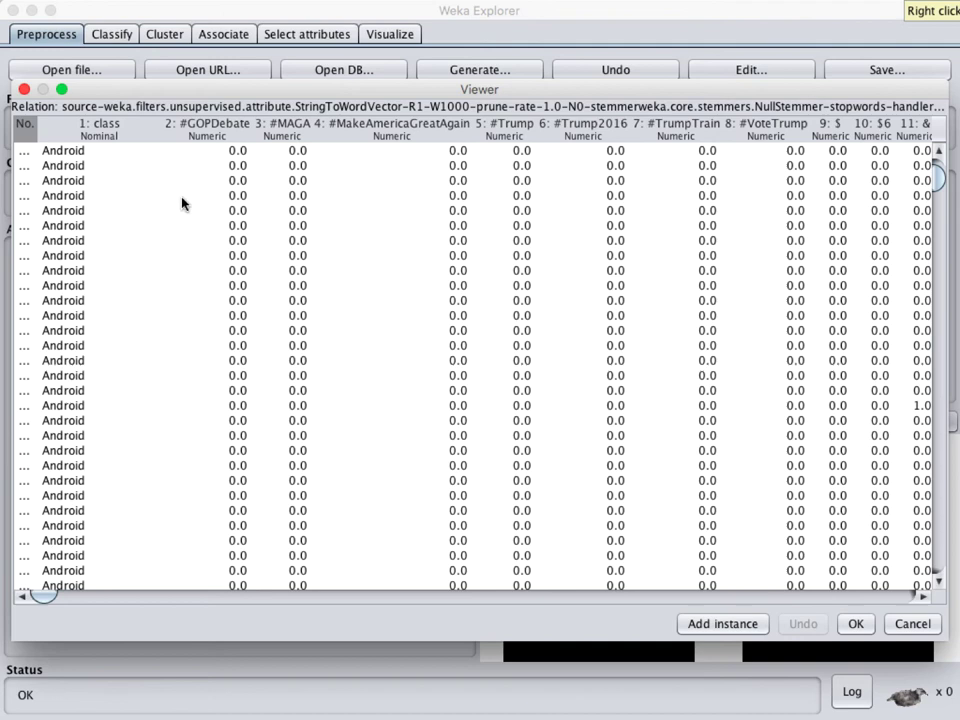
right_click(113, 137)
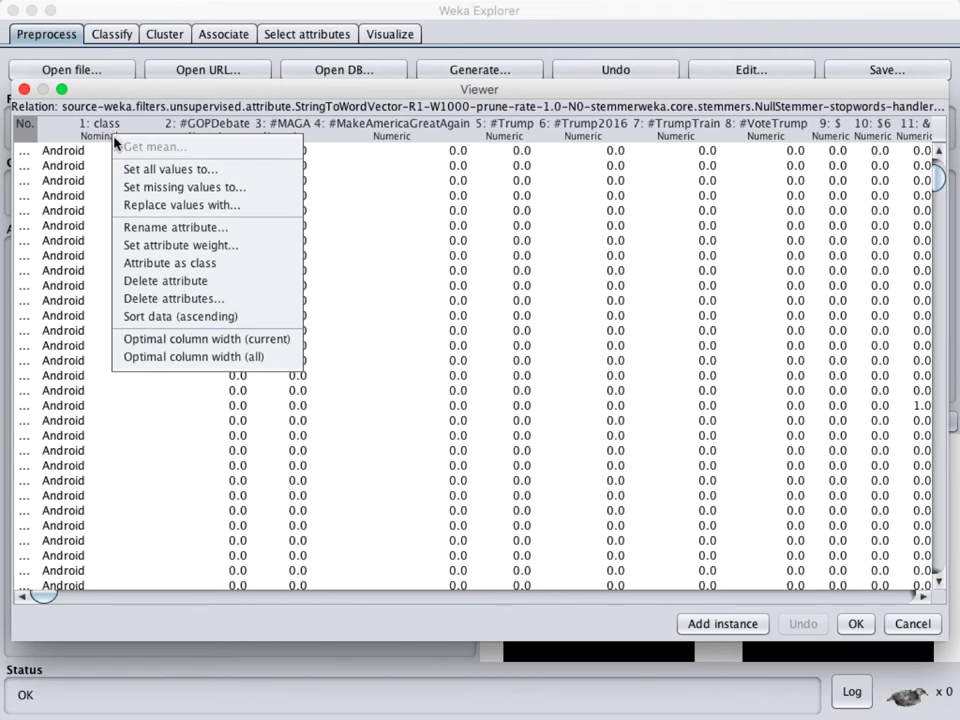
left_click(175, 265)
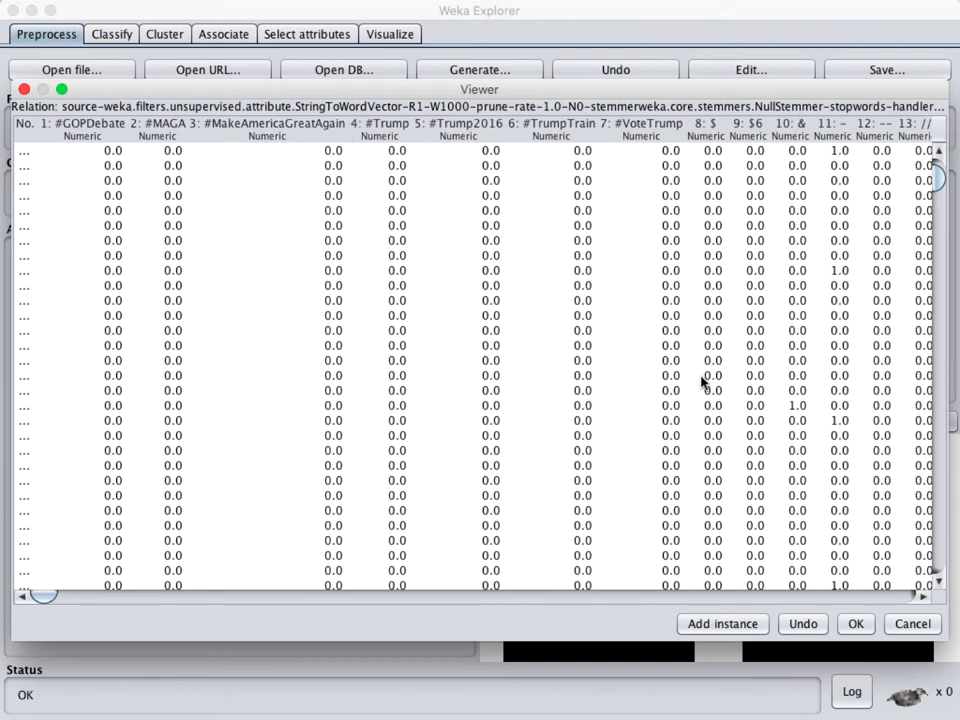
Step: Accept the viewer edits, then inspect the #Trump2016, #TrumpTrain, #VoteTrump, 000 and 100% attribute distributions
left_click(856, 624)
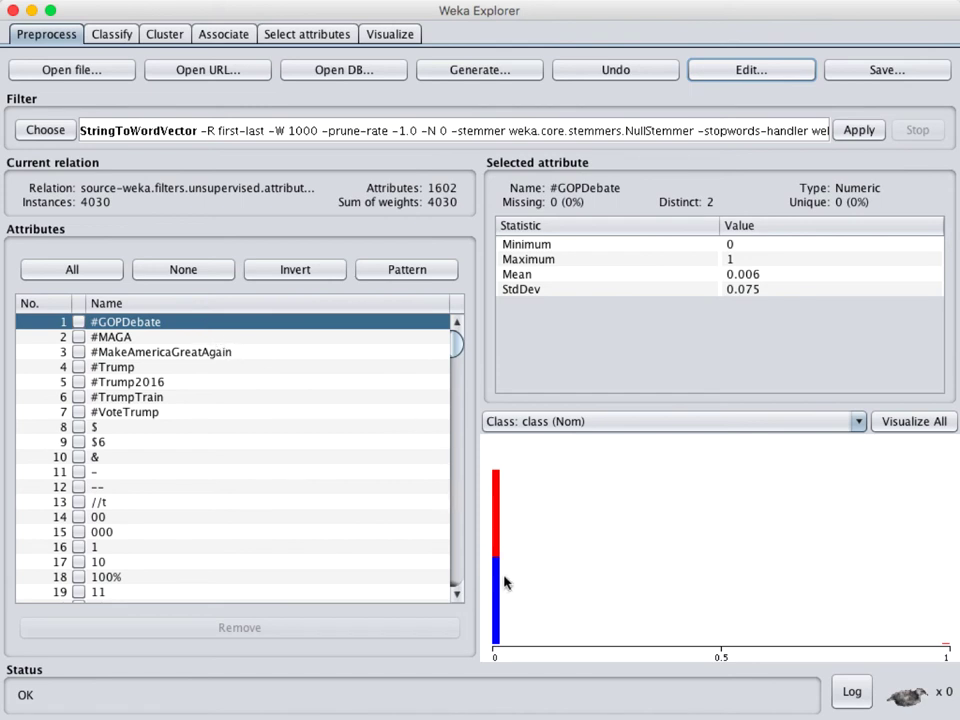
left_click(138, 386)
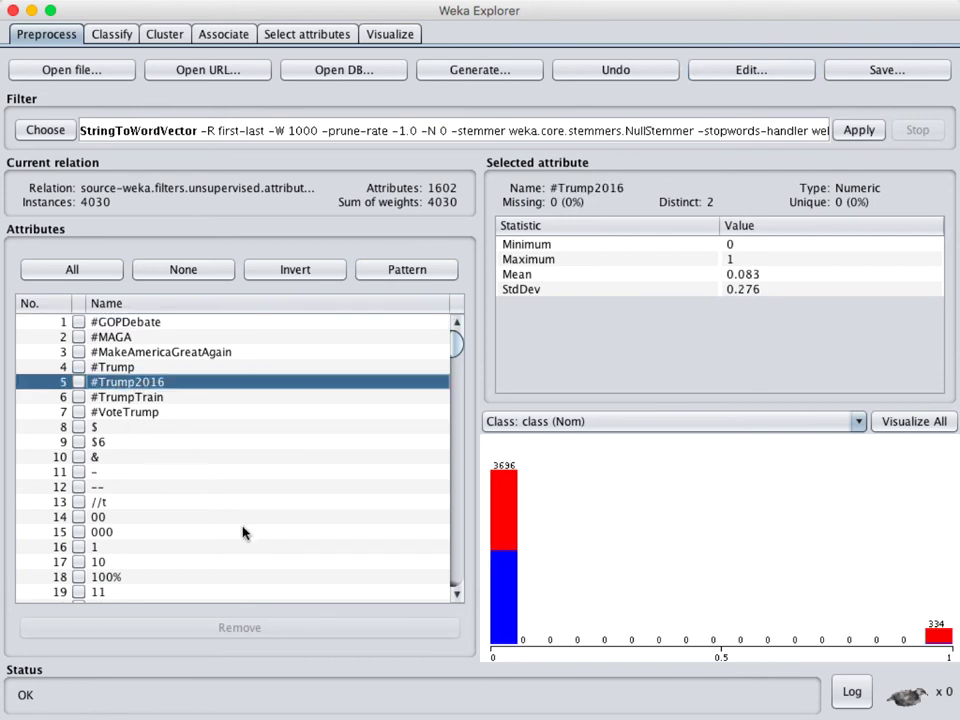
left_click(126, 397)
left_click(134, 413)
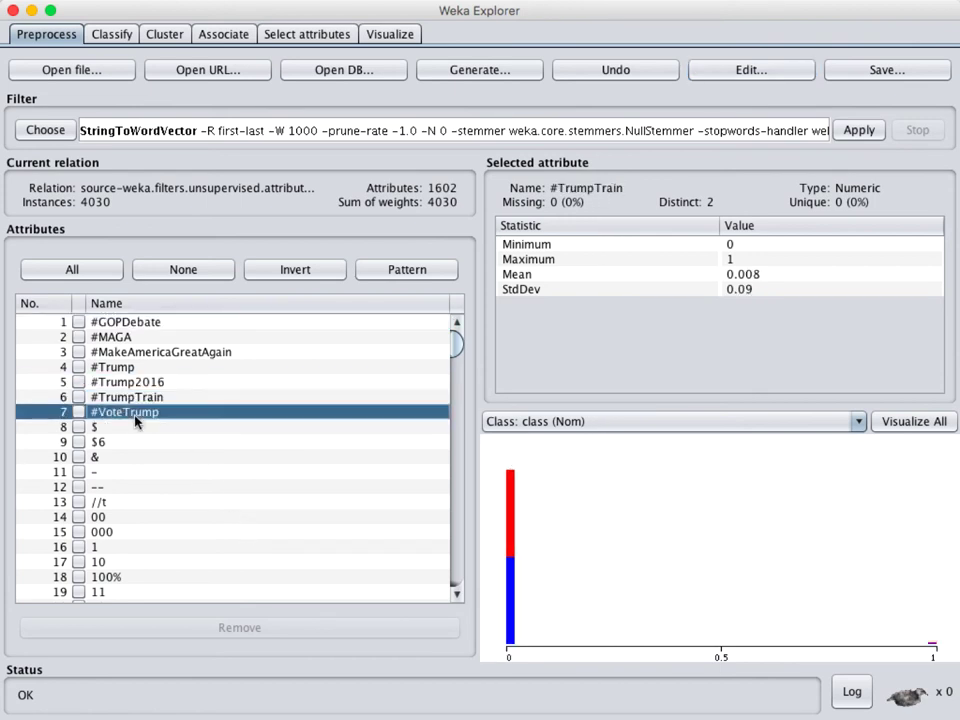
left_click(130, 471)
left_click(130, 533)
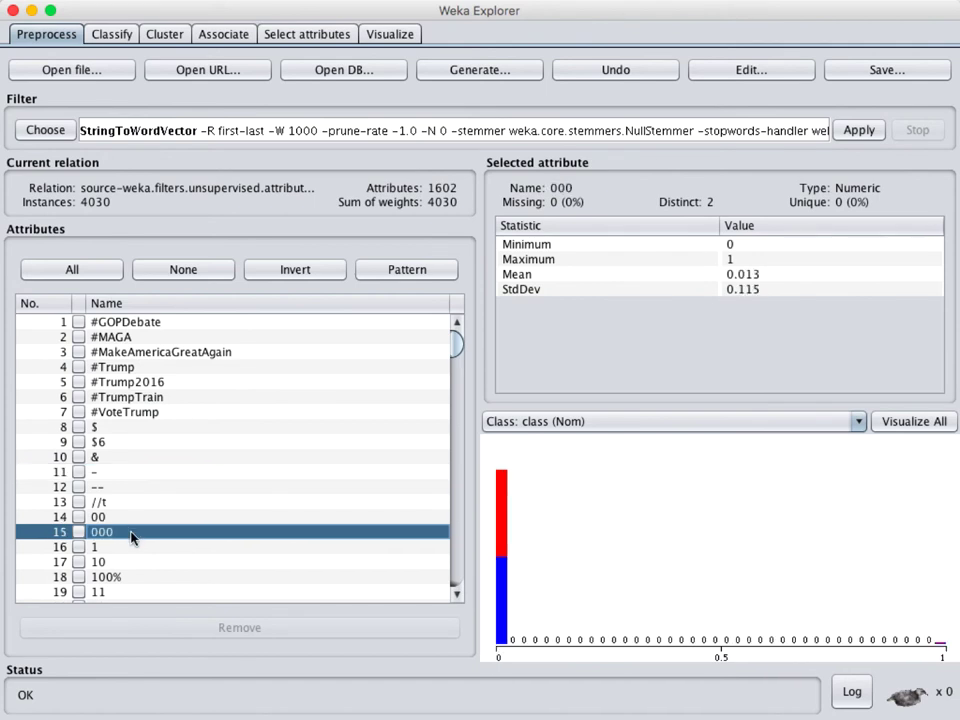
left_click(145, 577)
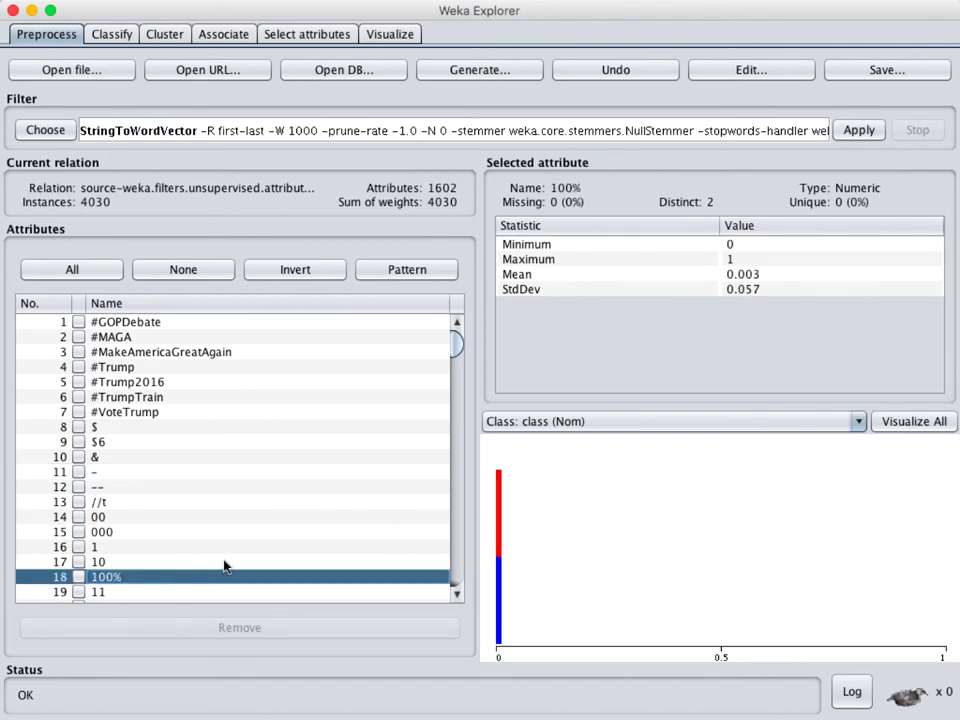
Step: Select bayes > NaiveBayes on the Classify tab and start its 10-fold cross-validation
left_click(114, 38)
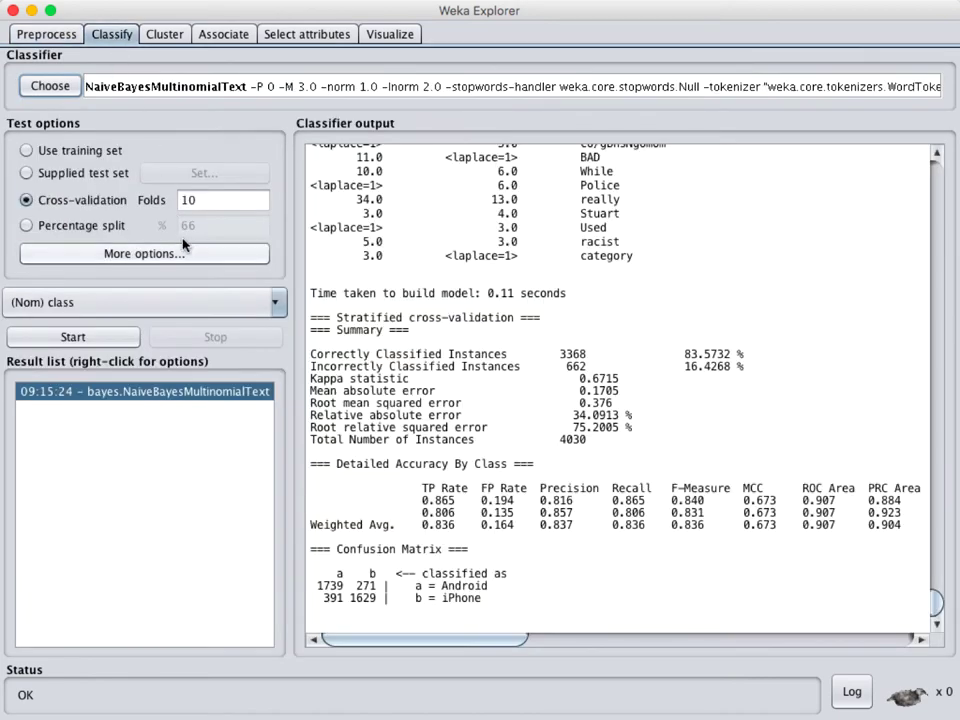
left_click(50, 86)
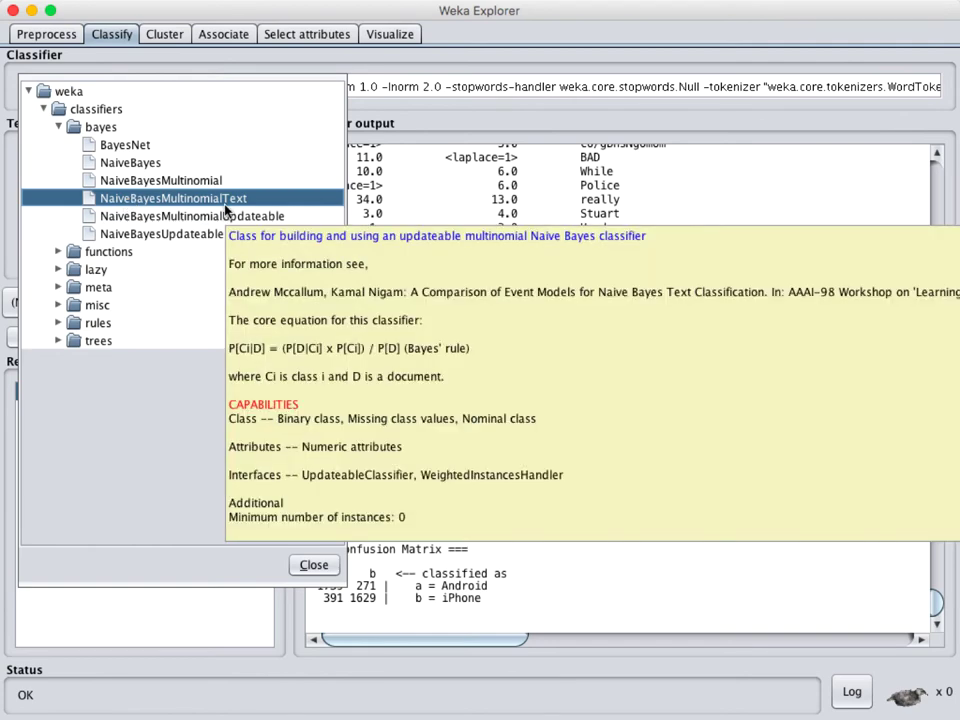
left_click(146, 164)
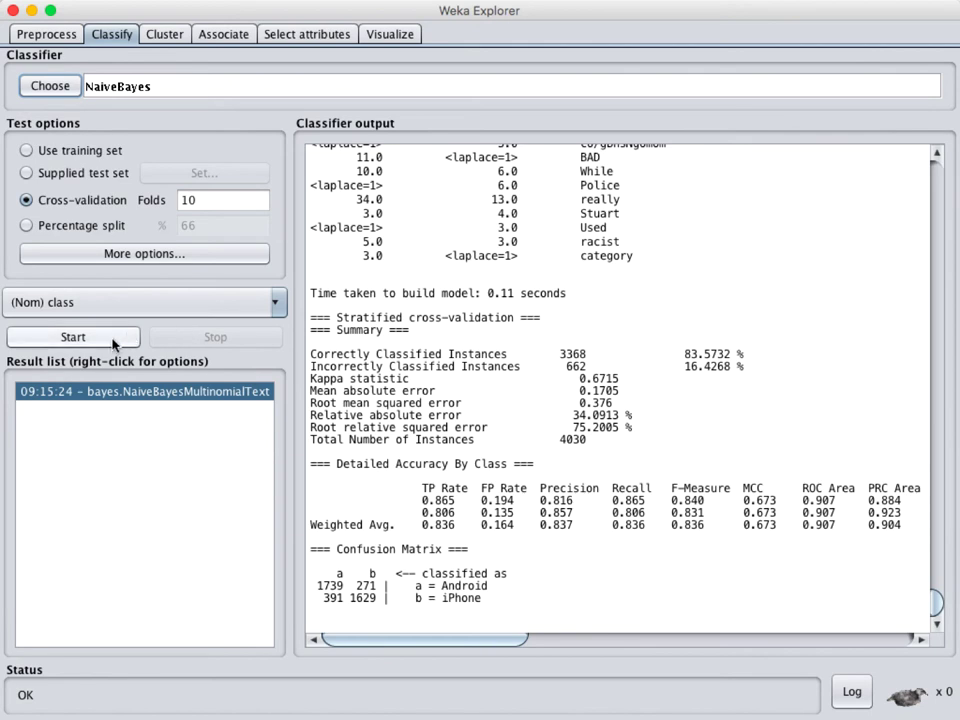
left_click(73, 337)
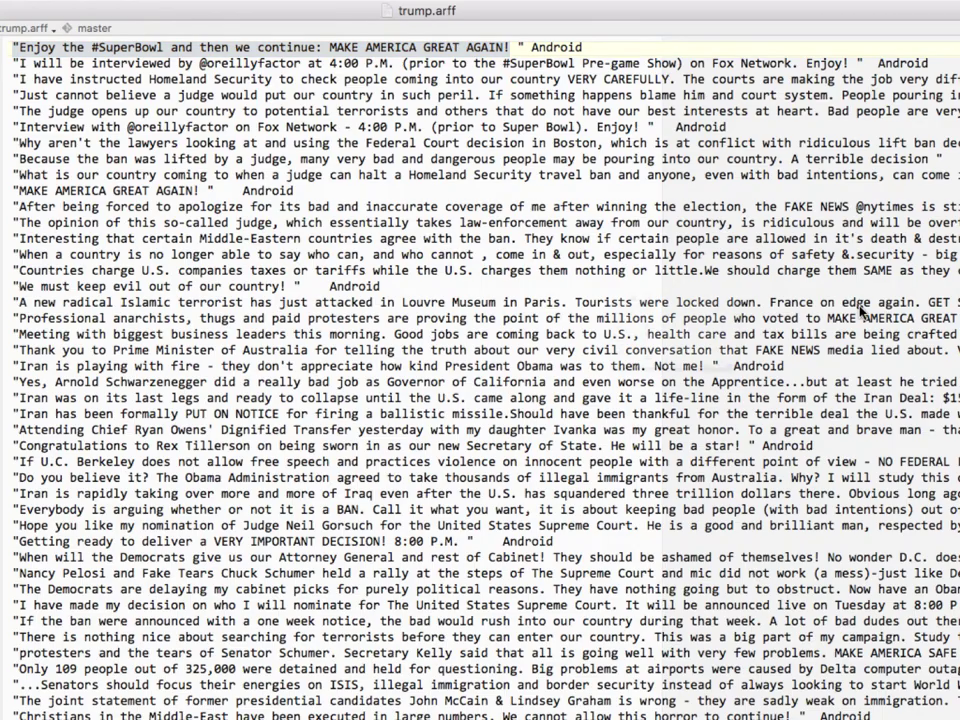
key("super+o")
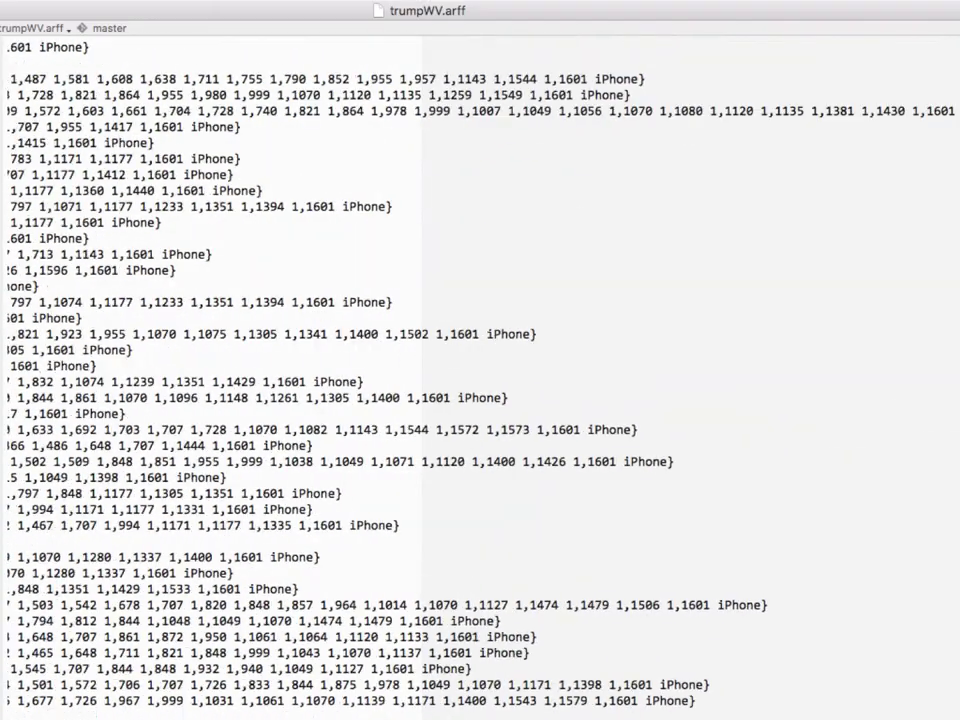
scroll(480, 360, "up", 5)
key("super+Up")
scroll(481, 159, "left", 5)
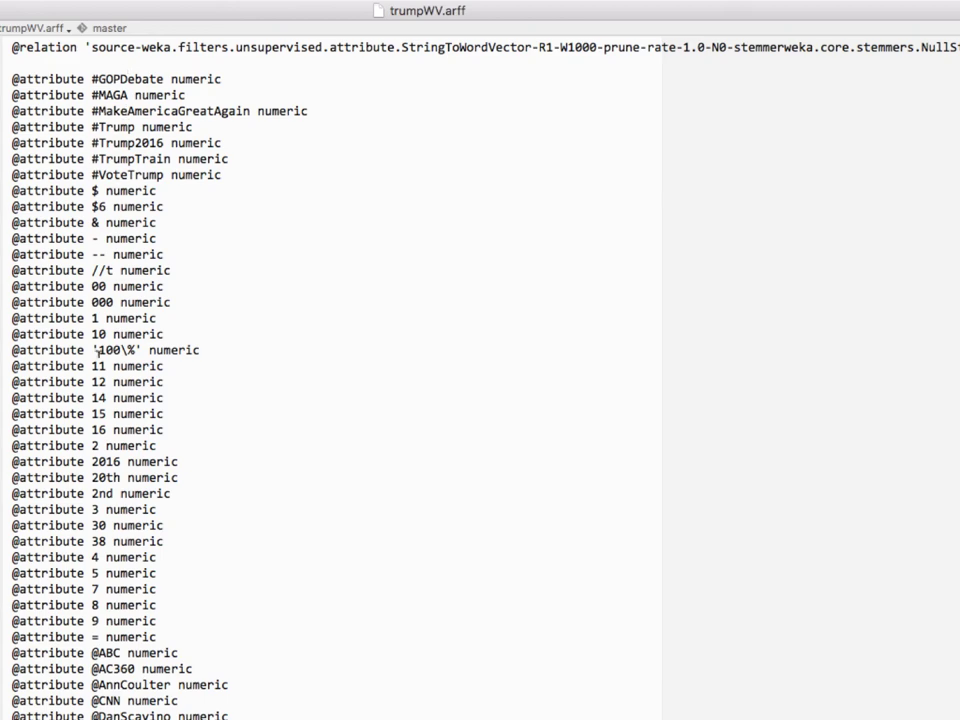
scroll(75, 272, "down", 10)
scroll(100, 366, "down", 9)
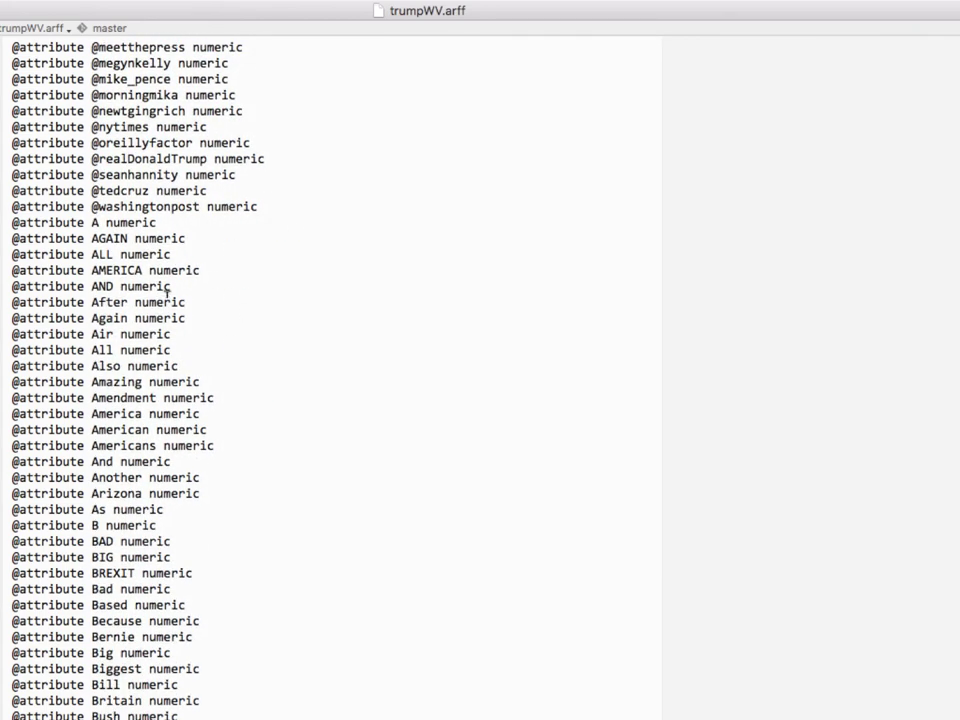
scroll(330, 380, "down", 20)
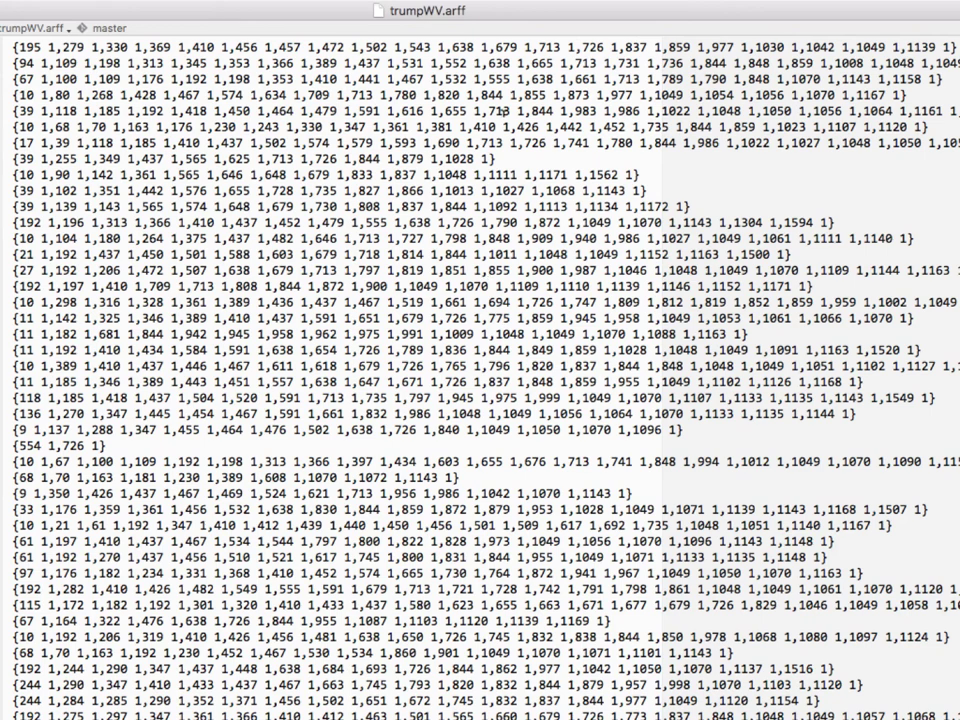
Step: Return to Weka Explorer to view the NaiveBayes result: 80.7444% correct, 3254 of 4030 instances
key("super+Tab")
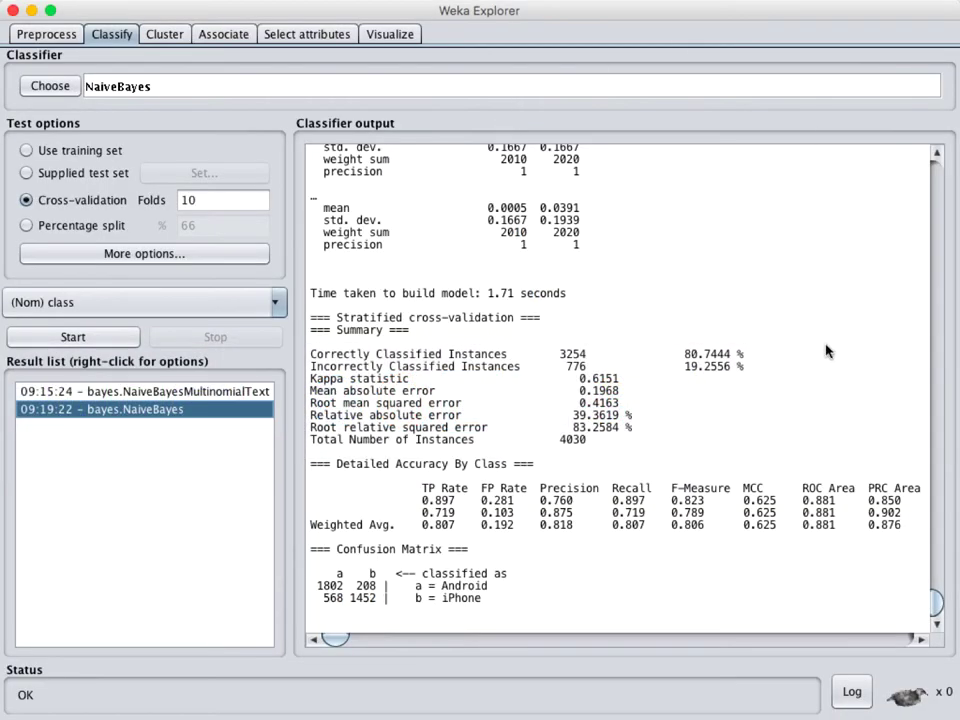